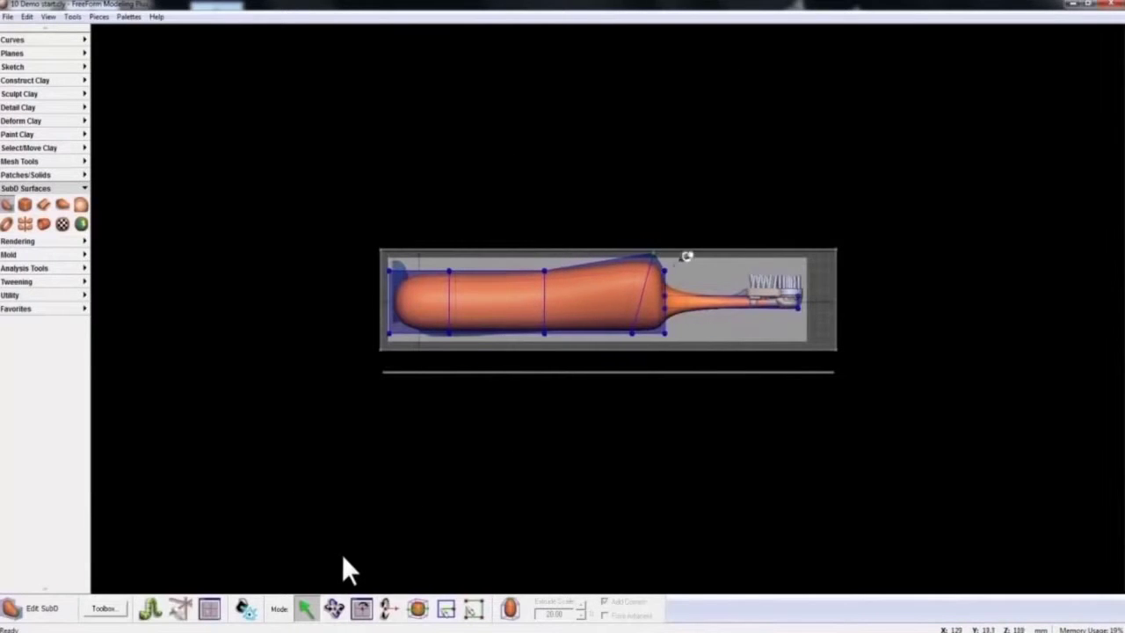
Switch the editing mode of the toothbrush SubD cage.
{"action": "left_click", "coordinate": [420, 603]}
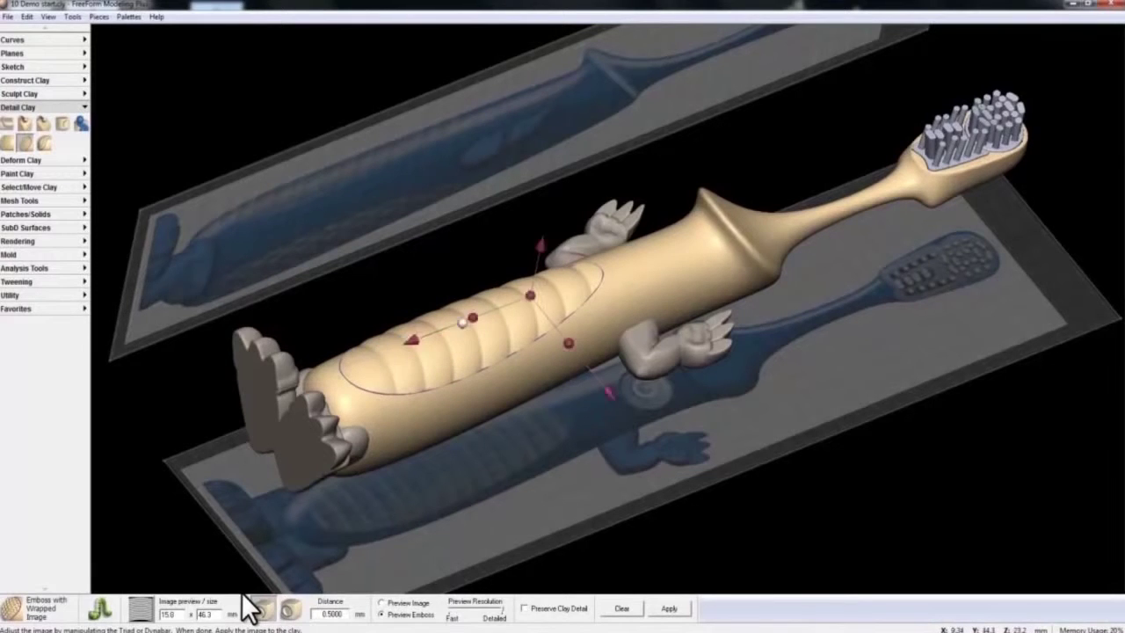
Slide the embossed image down the toothbrush body and close the Object List.
{"action": "left_click_drag", "start_coordinate": [530, 297], "coordinate": [492, 309]}
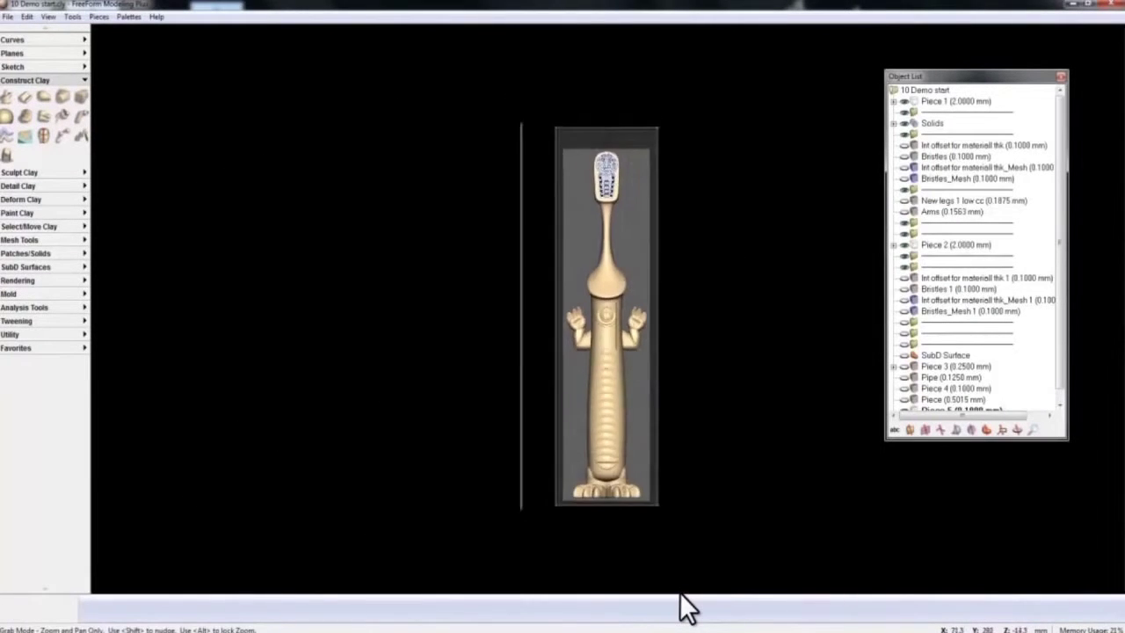
{"action": "left_click", "coordinate": [1061, 77]}
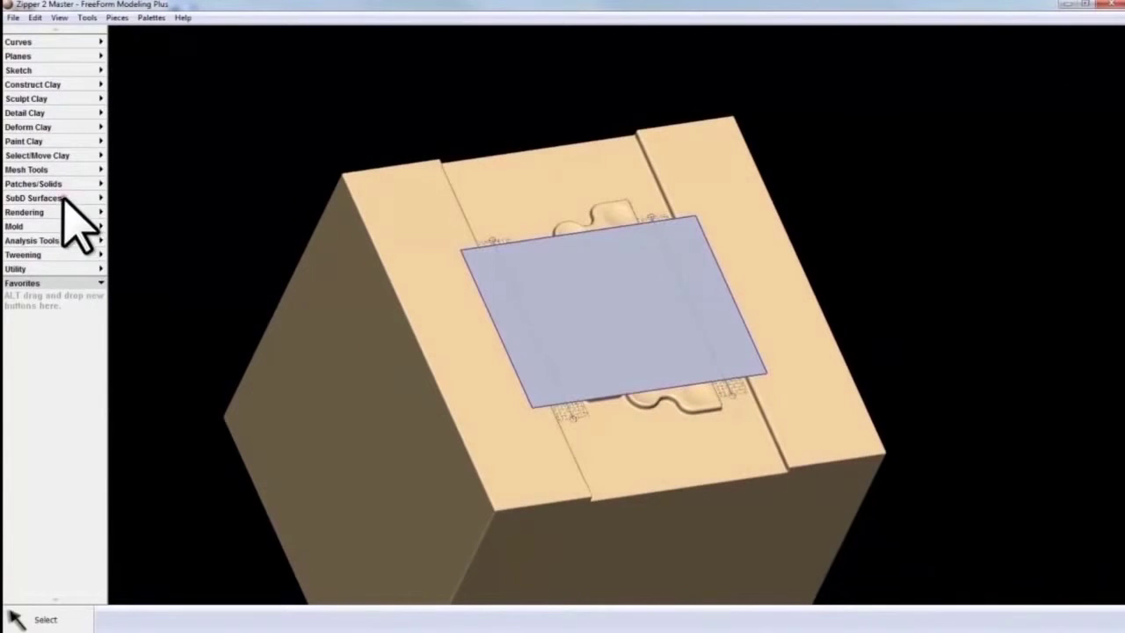
Choose Face Texture, show Patch 1 on the cube top, and close the Object List.
{"action": "left_click", "coordinate": [76, 234]}
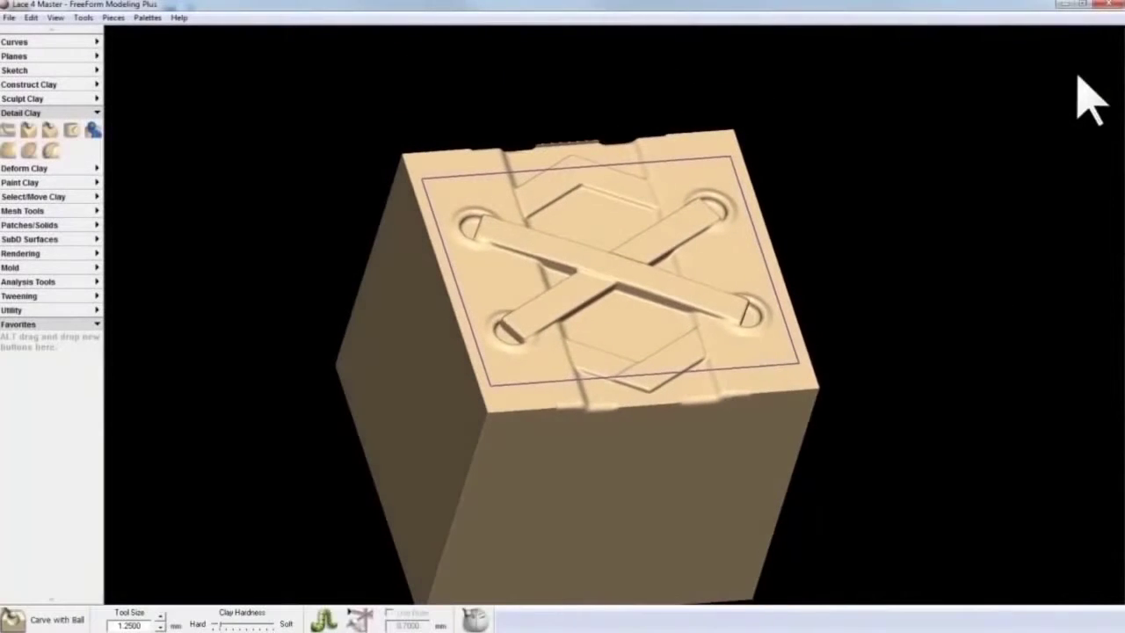
{"action": "left_click", "coordinate": [843, 195]}
{"action": "left_click", "coordinate": [1078, 76]}
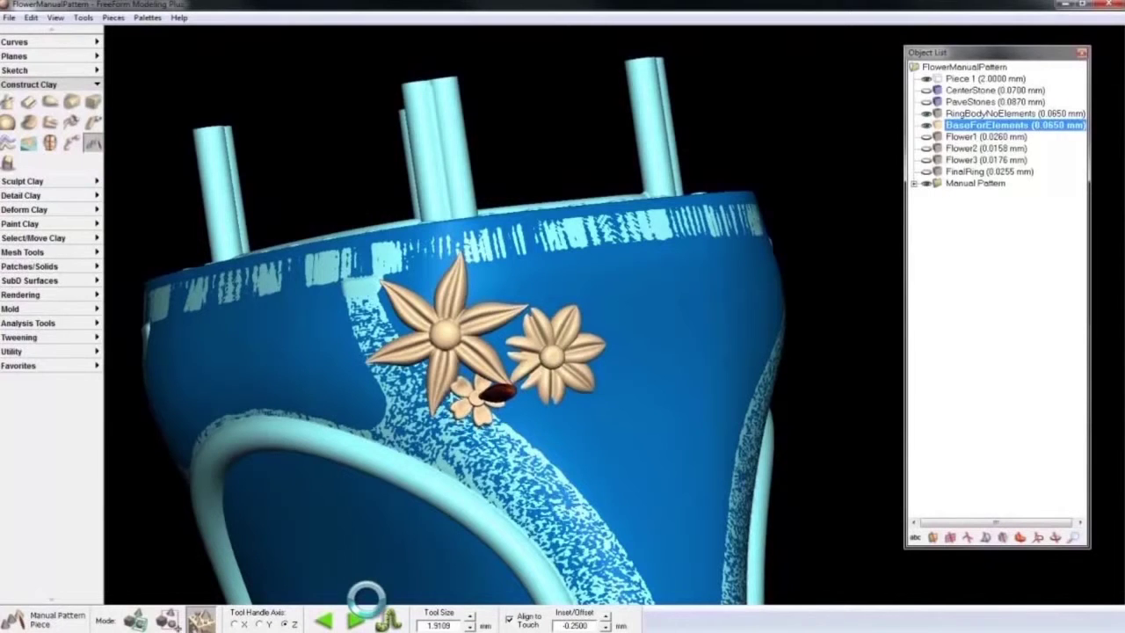
Place a larger and a smaller flower copy on the right side of the ring.
{"action": "left_click", "coordinate": [359, 620]}
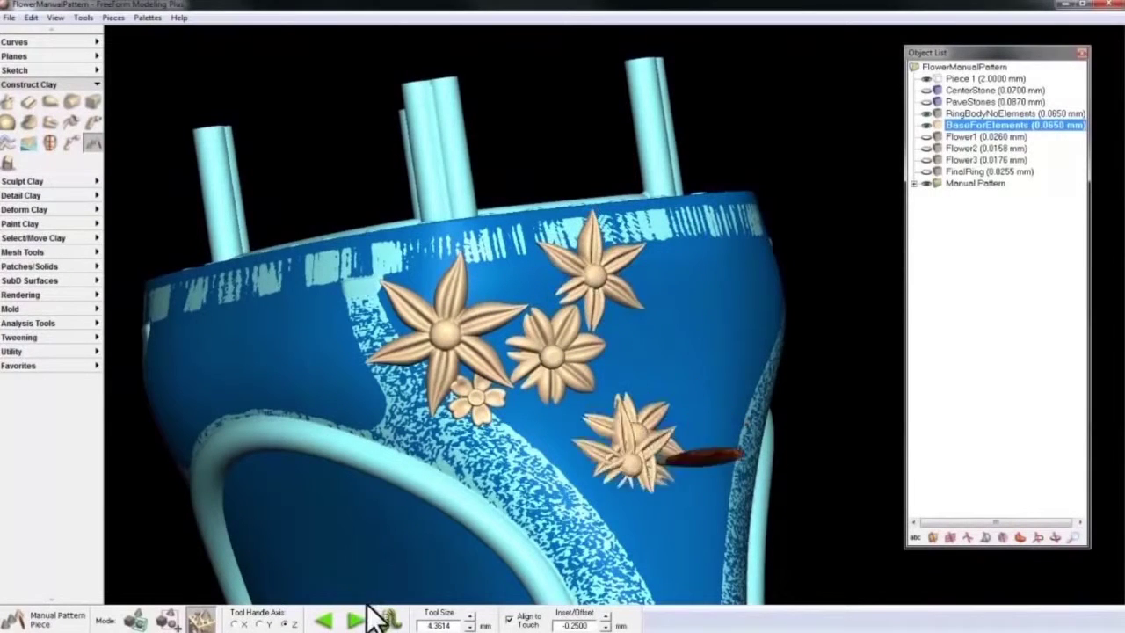
{"action": "left_click", "coordinate": [351, 621]}
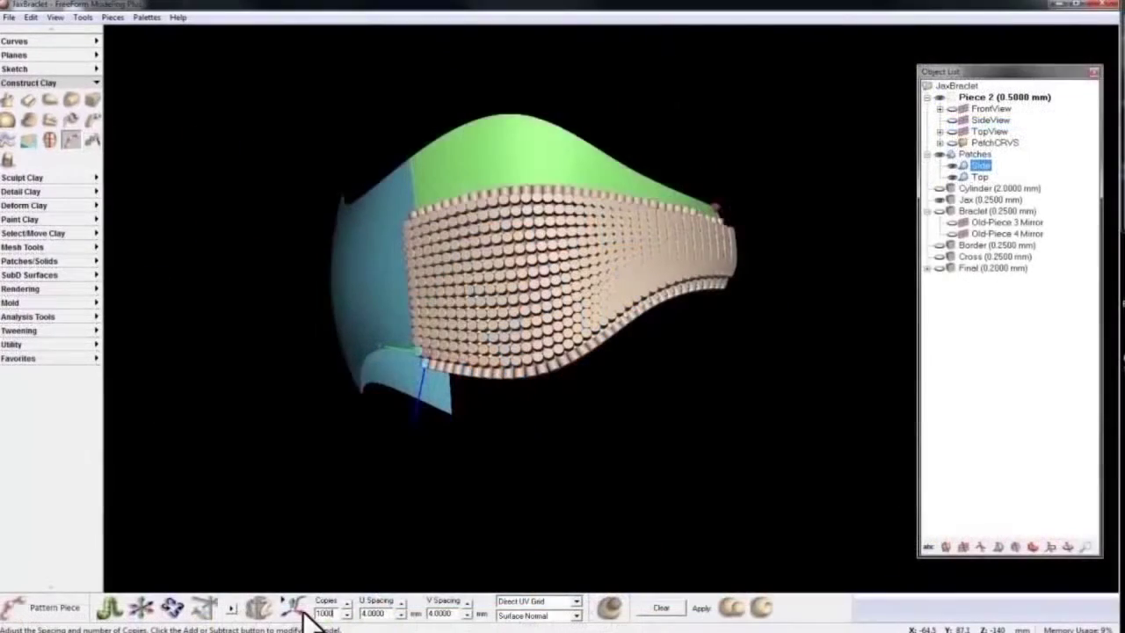
Set U and V spacing to 8 mm and orient copies by Random Tangent.
{"action": "left_click", "coordinate": [575, 616]}
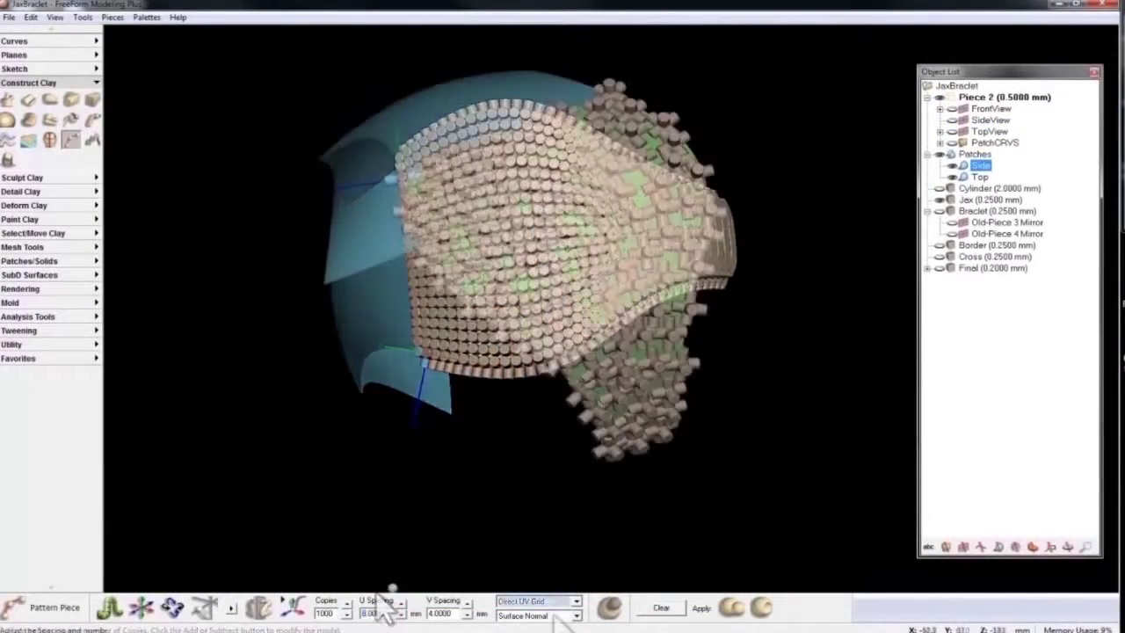
{"action": "left_click", "coordinate": [556, 568]}
{"action": "left_click", "coordinate": [562, 617]}
{"action": "left_click", "coordinate": [545, 571]}
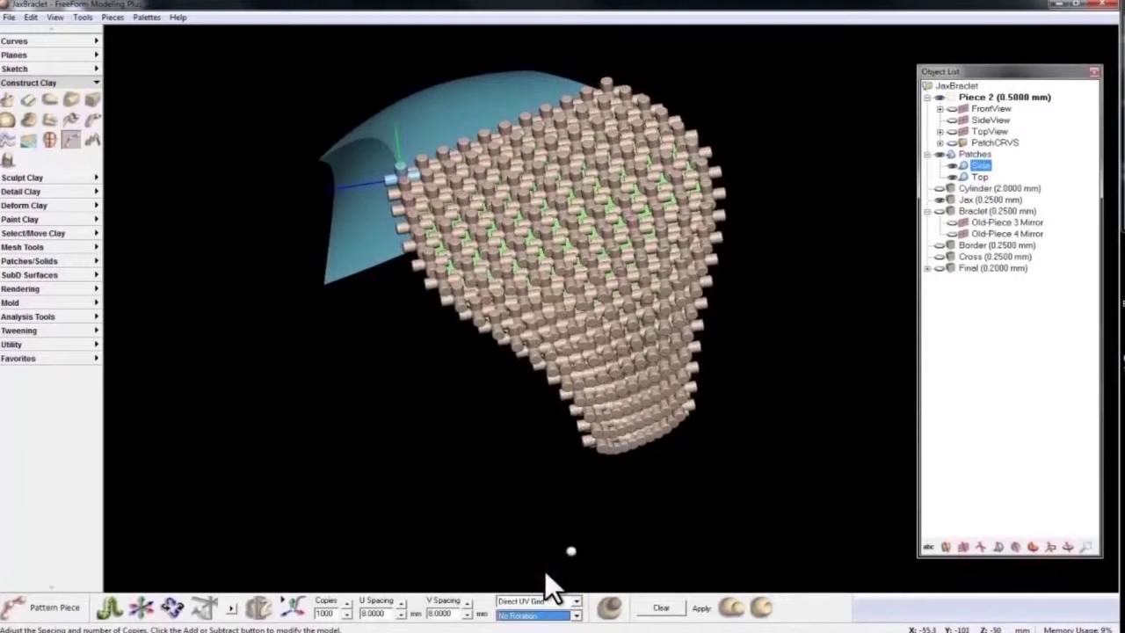
{"action": "left_click", "coordinate": [562, 617]}
{"action": "left_click", "coordinate": [546, 587]}
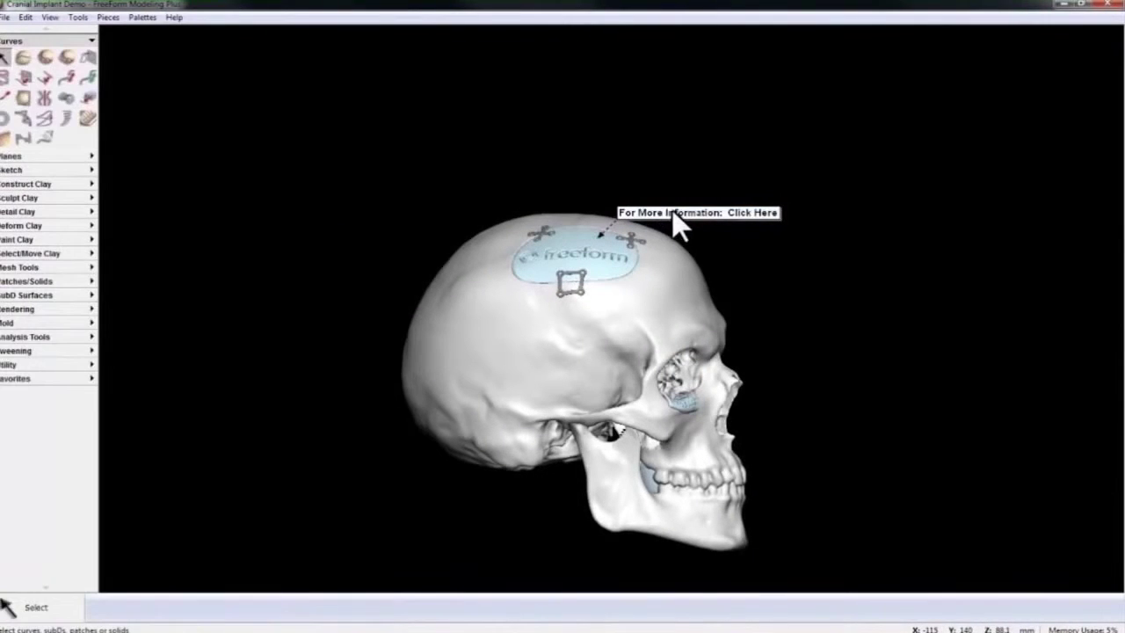
Follow the 'For More Information: Click Here' annotation link to geomagic.com.
{"action": "left_click", "coordinate": [672, 212]}
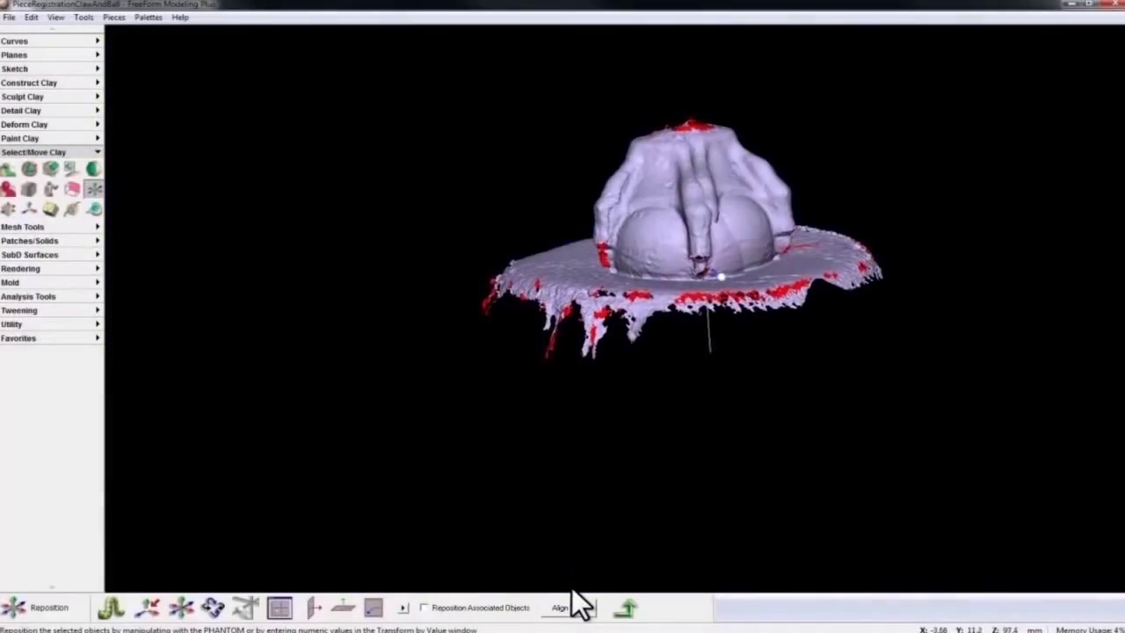
Align the scanned claw-and-ball piece with Mesh 1.
{"action": "left_click", "coordinate": [571, 607]}
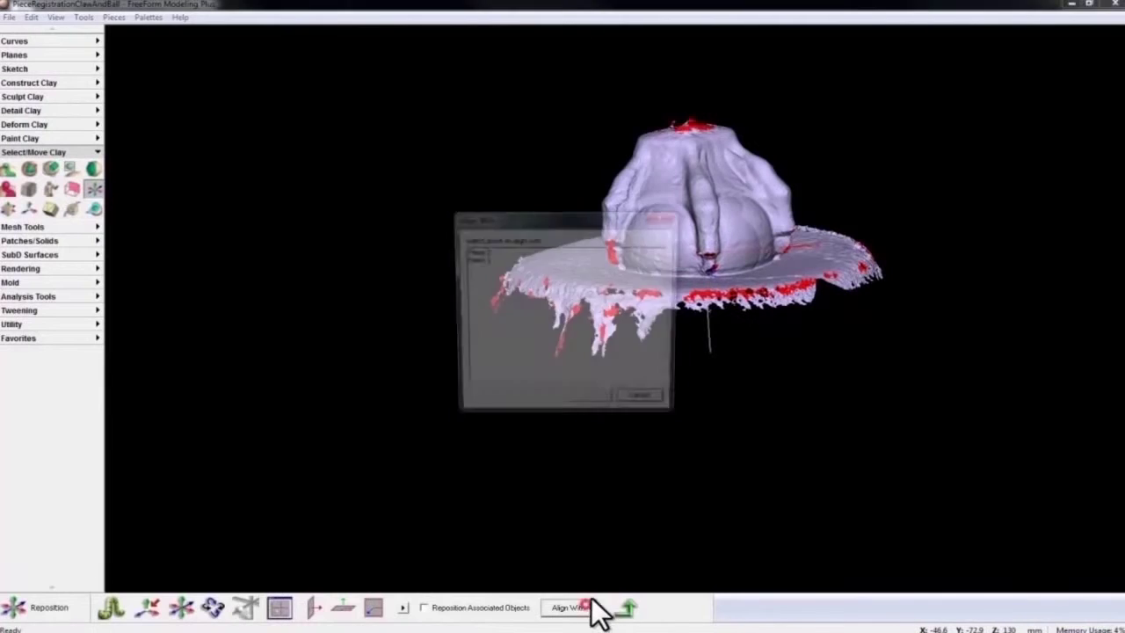
{"action": "left_click", "coordinate": [474, 260]}
{"action": "left_click", "coordinate": [591, 404]}
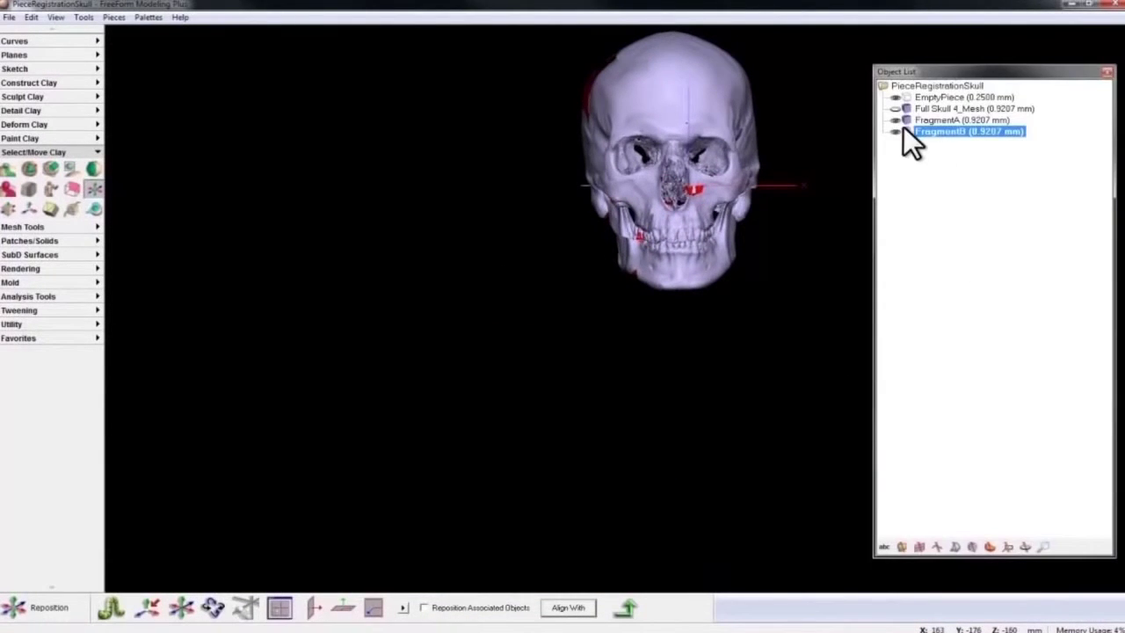
Align FragmentB with Full Skull 4_Mesh from the Object List.
{"action": "right_click", "coordinate": [922, 131]}
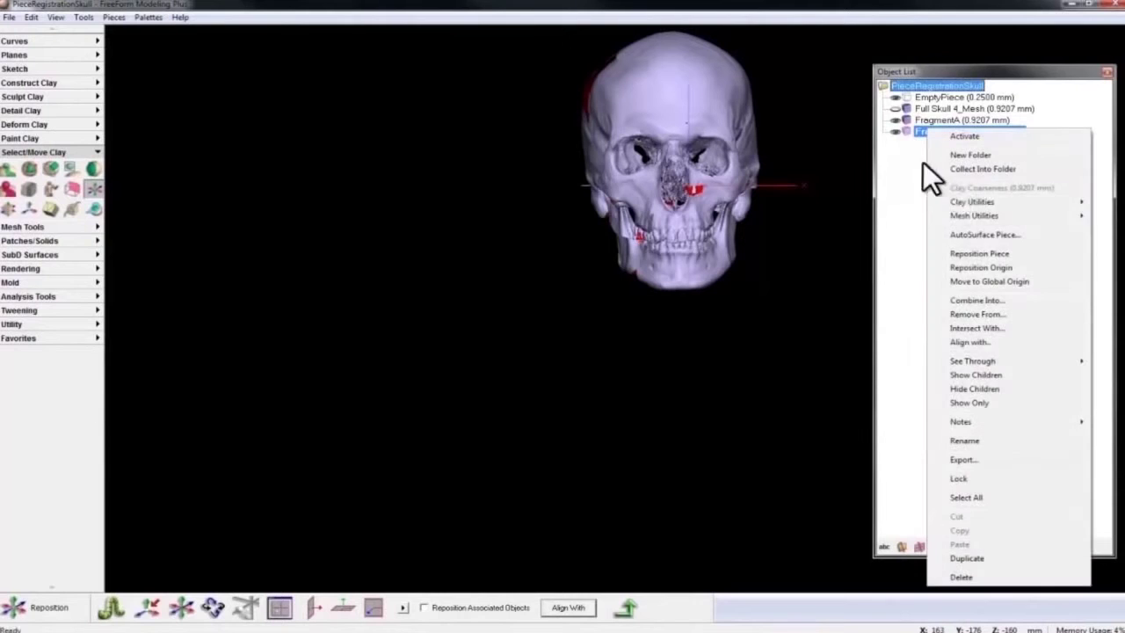
{"action": "left_click", "coordinate": [971, 342]}
{"action": "left_click", "coordinate": [489, 268]}
{"action": "left_click", "coordinate": [595, 404]}
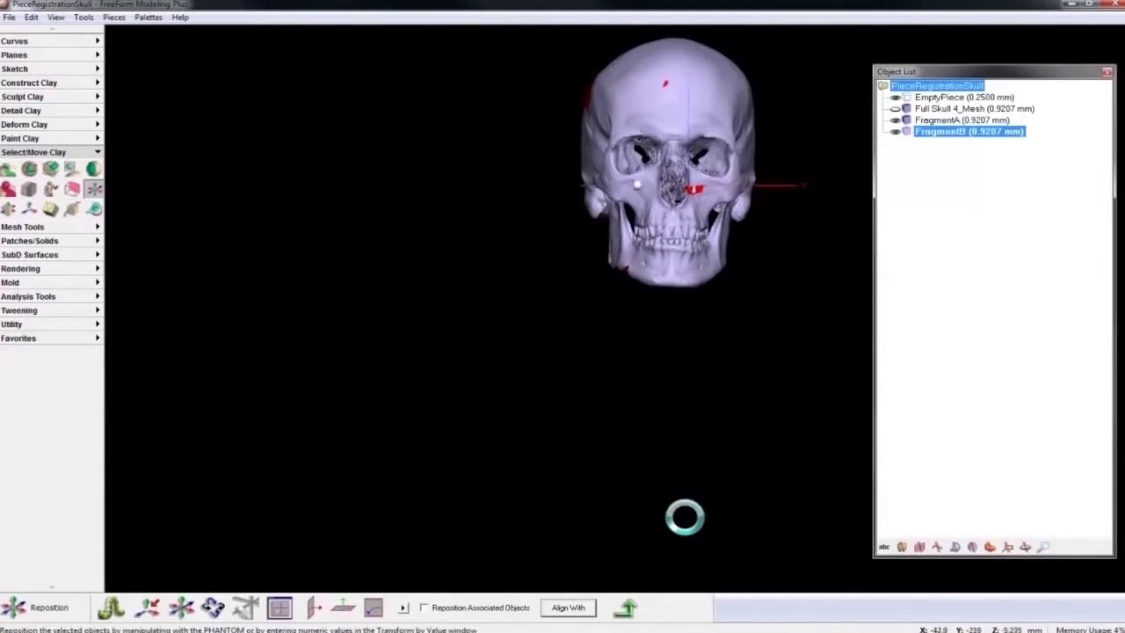